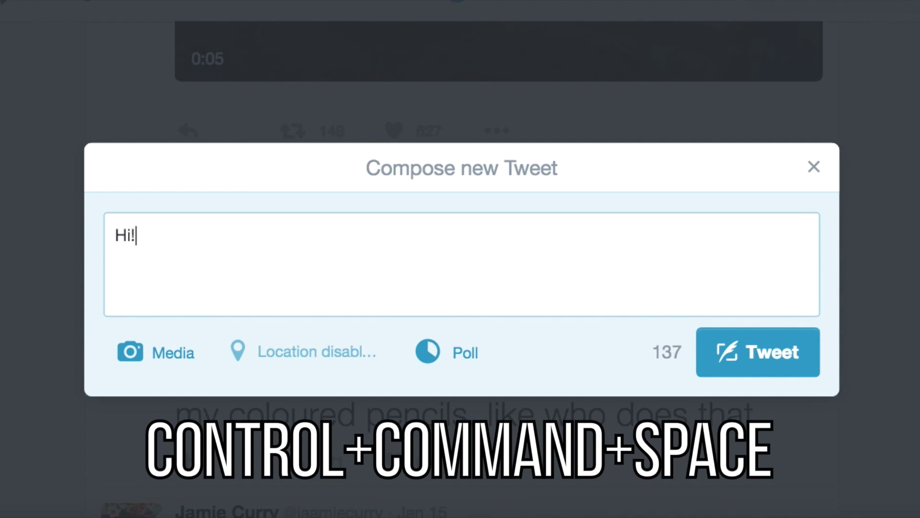
Step: Type 'Hi!' in the tweet and add a pizza-slice emoji from the emoji picker's Food & Drink section
type("!")
key("ctrl+super+space")
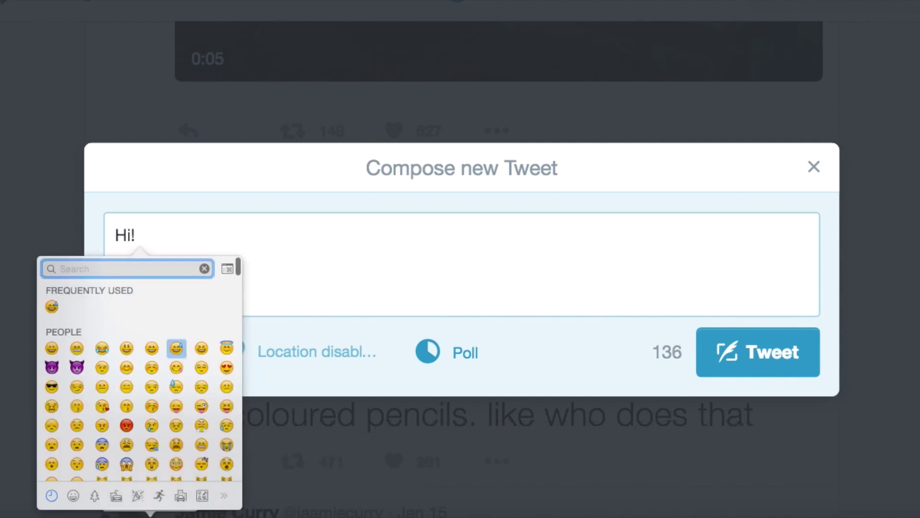
scroll(131, 403, "down", 5)
scroll(130, 404, "down", 15)
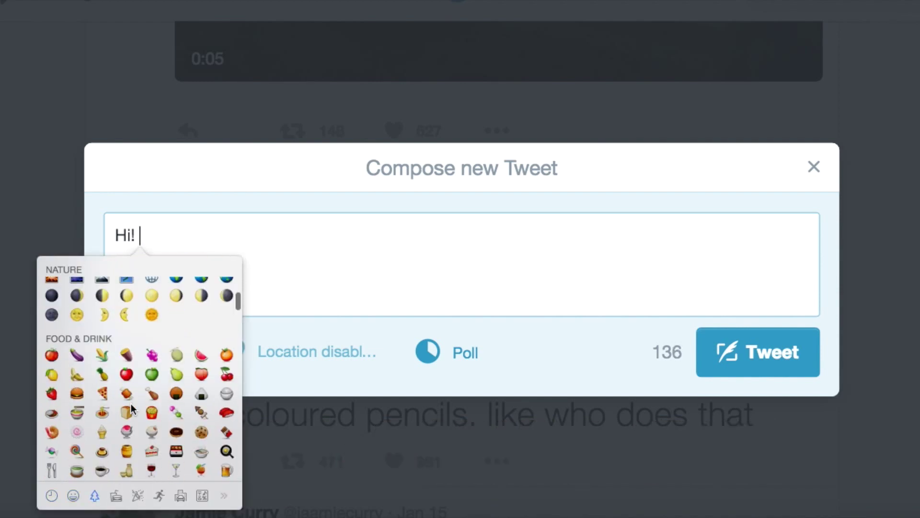
left_click(102, 394)
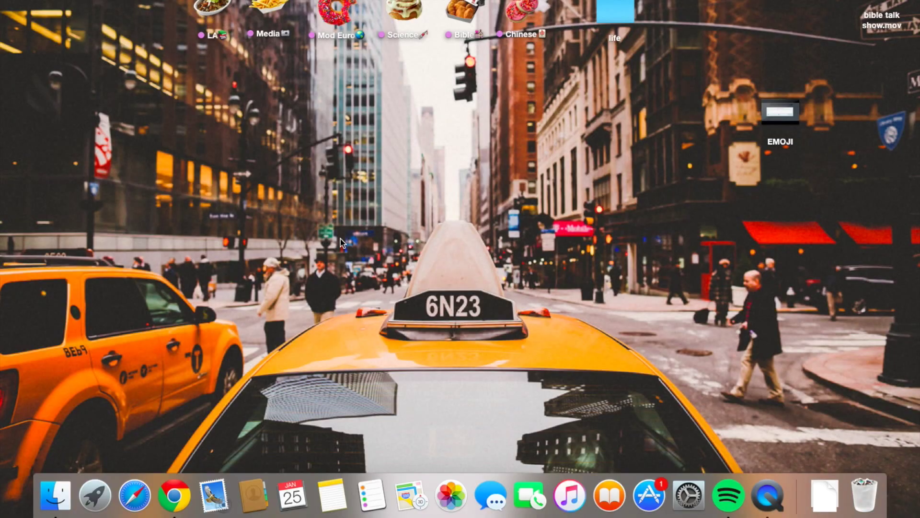
Step: Launch QuickTime Player from the Dock and browse its File menu without starting a recording
left_click(768, 511)
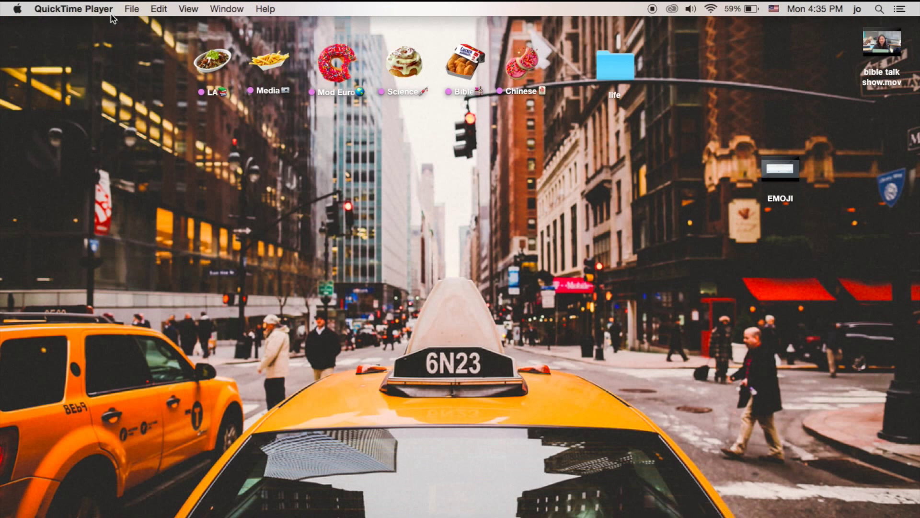
left_click(128, 10)
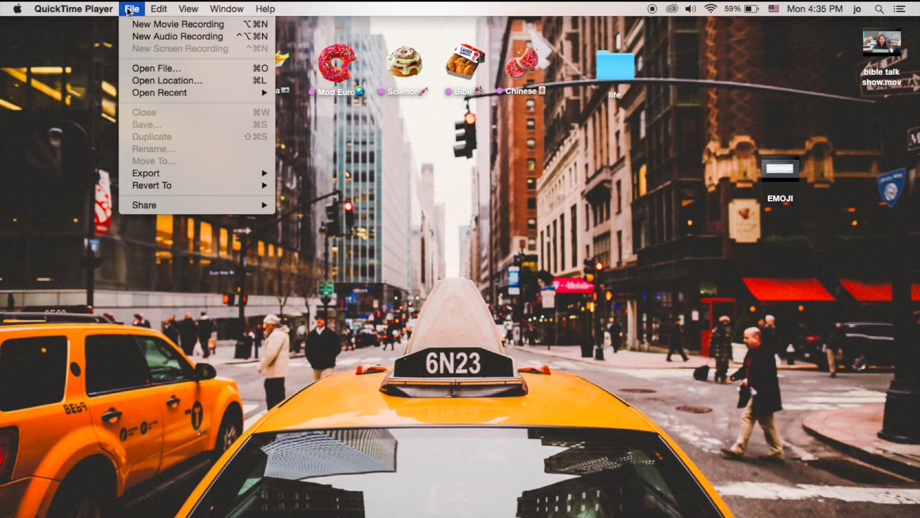
left_click(158, 49)
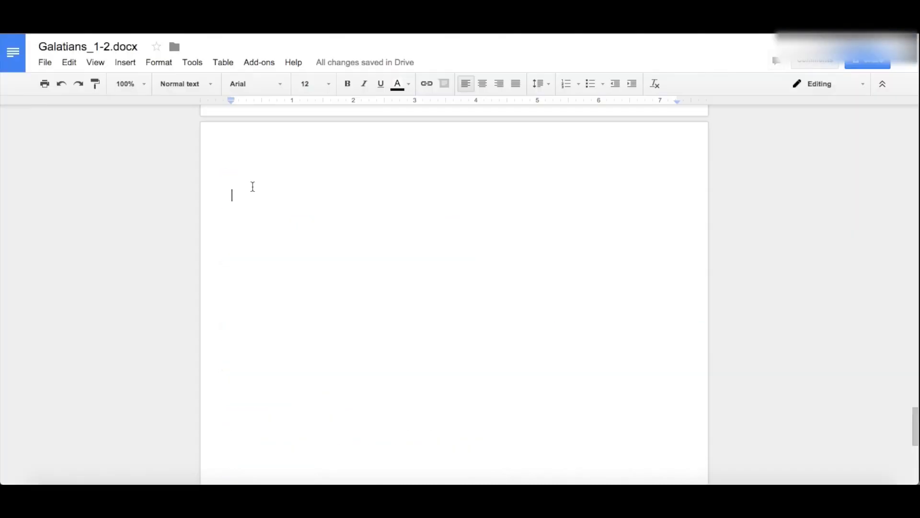
Step: Paste the article introduction with formatting, then again as plain Times New Roman text
type("Should I use A, AN or THE? Even after years of studying English, students may find themselves asking that question over and over again. English articles can be quite a challenge. To help every English learner become an articles expert, Englishpage.com has put together the most comprehensive English articles tutorial on the web. The tutorial should be completed as follows: 1. Read this introduction page. 2. Prepare for the exercises by reading about article usage. First, read A vs. An and complete Articles Exercises 1 - 6. Next, read A(An) vs. The and complete Articles Exercises 7 - 11. 3. Advanced article usage is more challenging. If you wish to become an English articles expert, read Advanced Articles, complete Articles Exercises 12 - 30, and take the final test.")
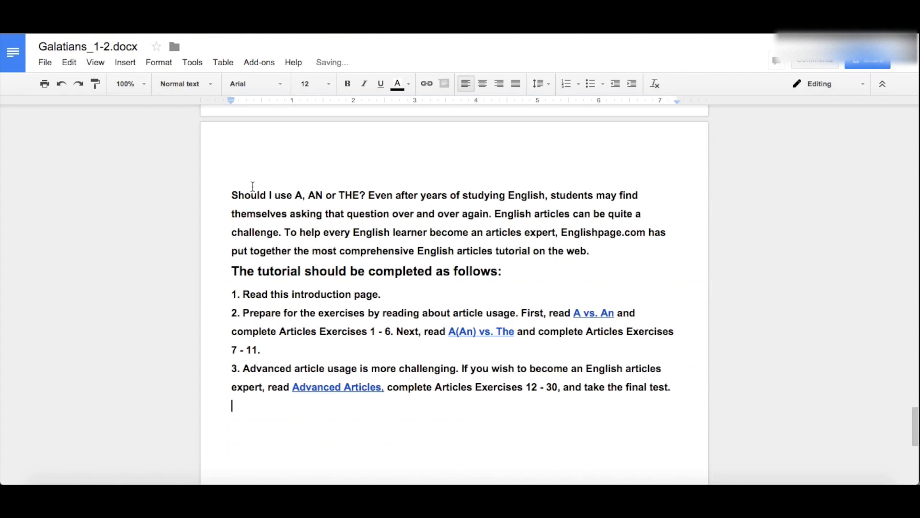
key("super+shift+v")
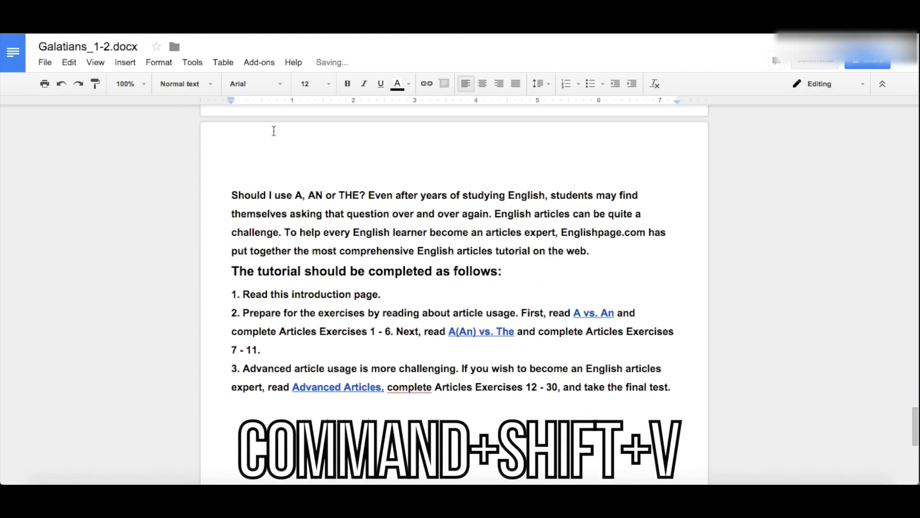
left_click(270, 86)
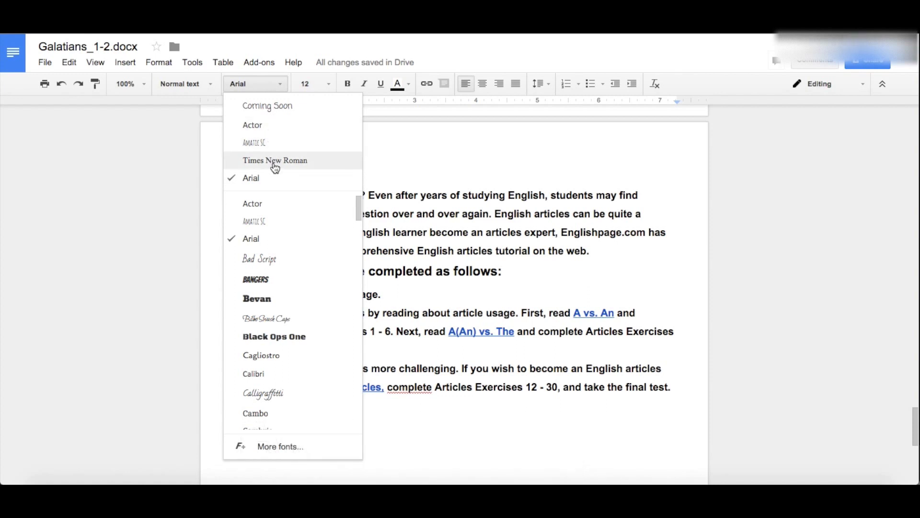
left_click(275, 165)
type("Should I use A, AN or THE? Even after years of studying English, students may find themselves asking that question over and over again. English articles can be quite a challenge. To help every English learner become an articles expert, Englishpage.com has put together the most comprehensive English articles tutorial on the web.  The tutorial should be completed as follows:  1. Read this introduction page.  2. Prepare for the exercises by reading about article usage. First, read A vs. An and complete Articles Exercises 1 - 6. Next, read A(An) vs. The and complete Articles Exercises 7 - 11.  3. Advanced article usage is more challenging. If you wish to become an English articles expert, read Advanced Articles, complete Articles Exercises 12 - 30, and take the final test.")
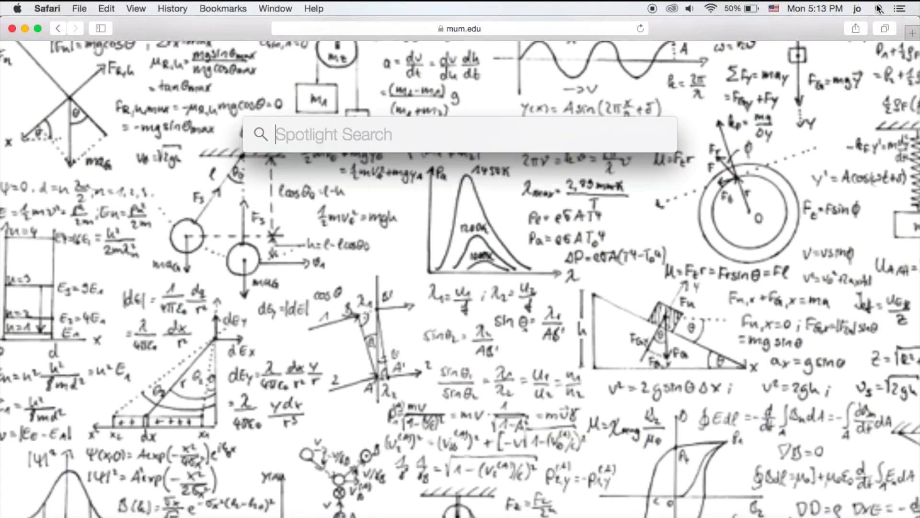
Step: Enter 10*2+1 in Spotlight to get the answer 21
type("10*")
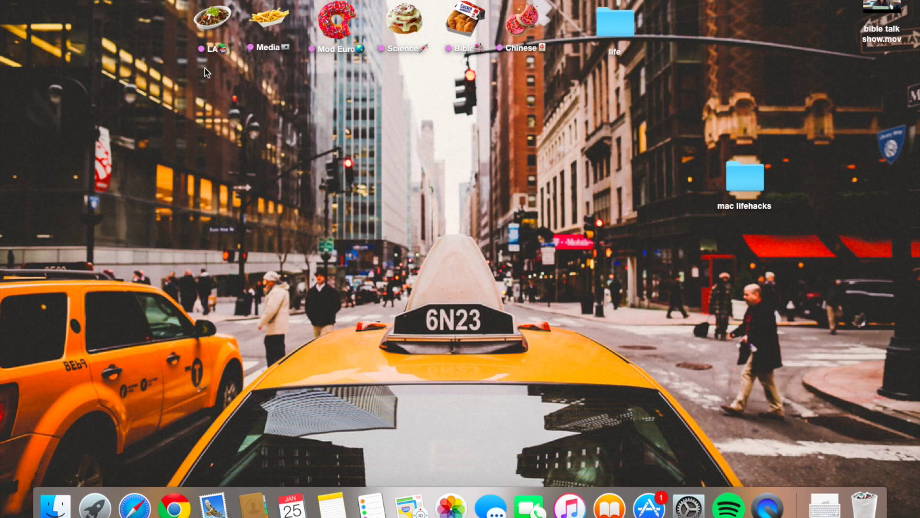
double_click(271, 24)
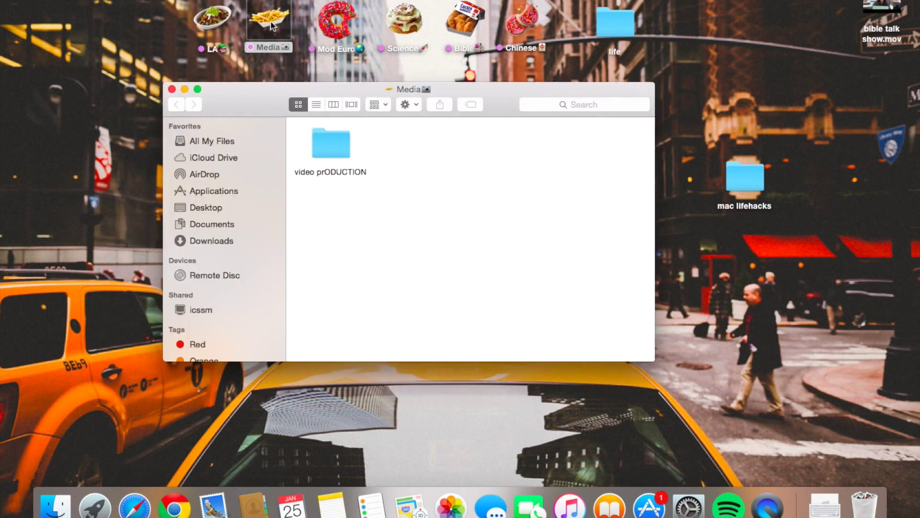
left_click(172, 90)
double_click(330, 35)
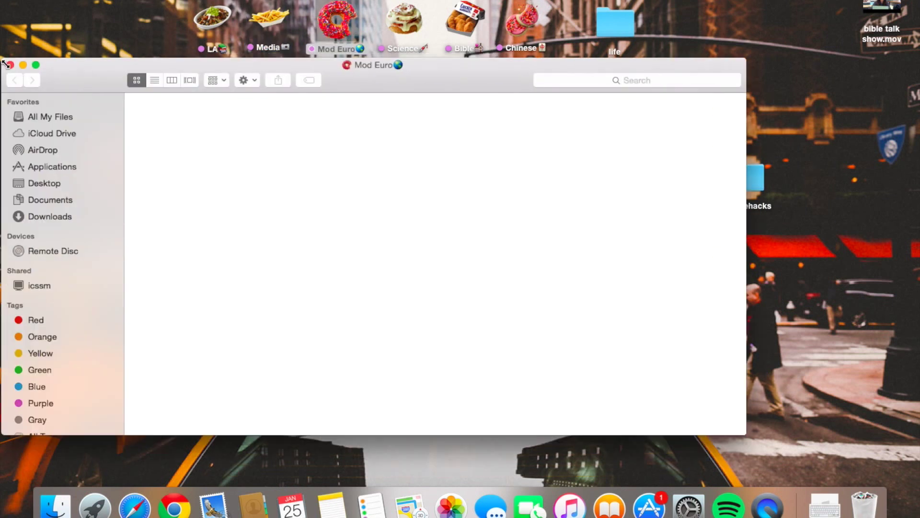
key("super+w")
left_click(614, 30)
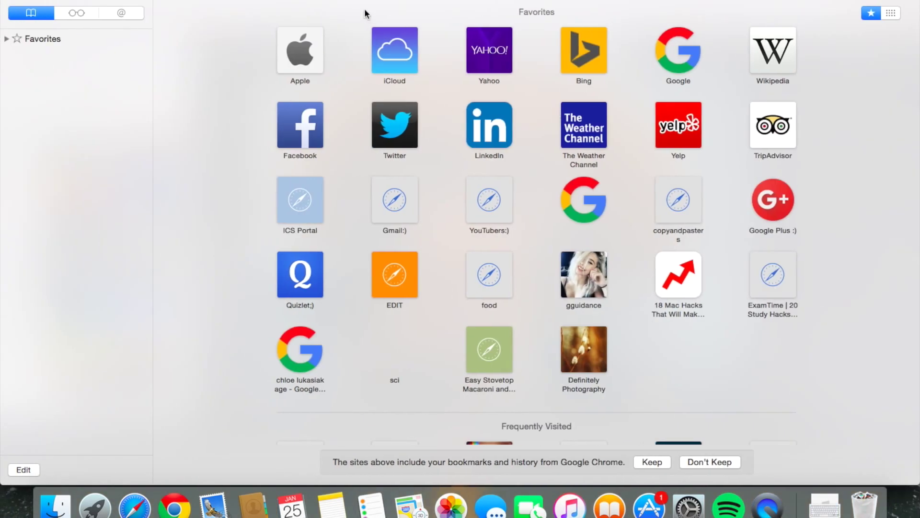
Step: Search Google for 'popcorn transparent'
type("popcorn p")
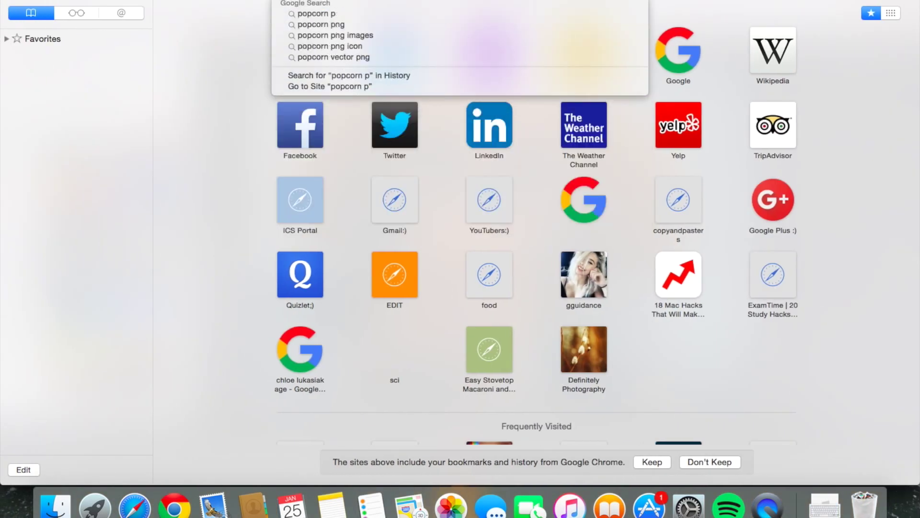
key("BackSpace")
type("transparent")
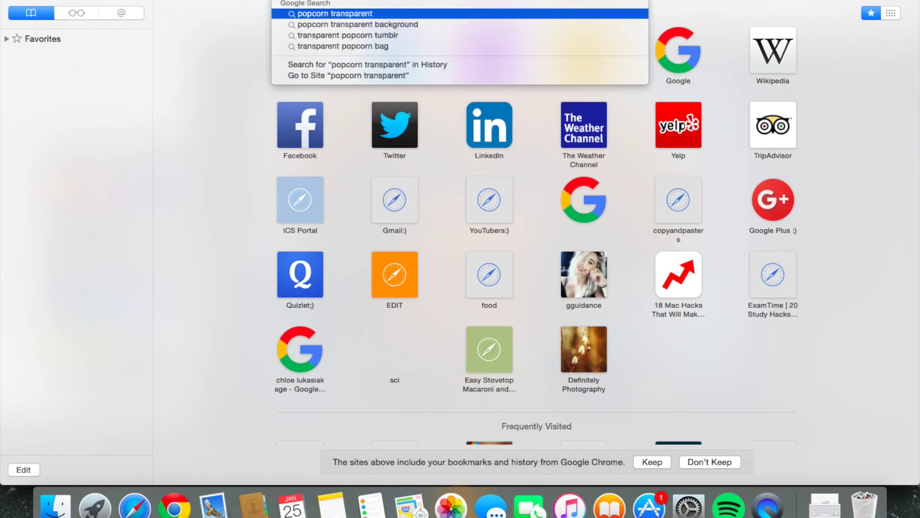
key("Return")
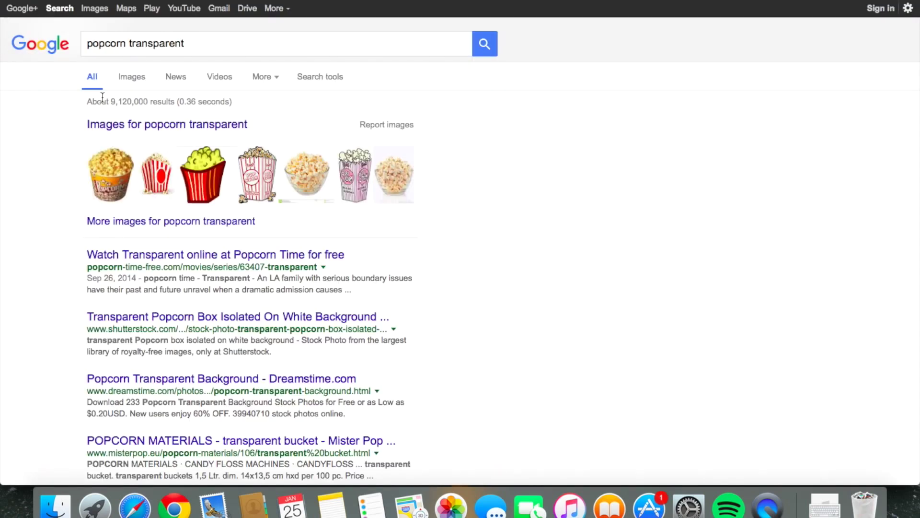
Step: Show image results narrowed to the Tumblr suggestion and browse for the pink popcorn box
left_click(120, 81)
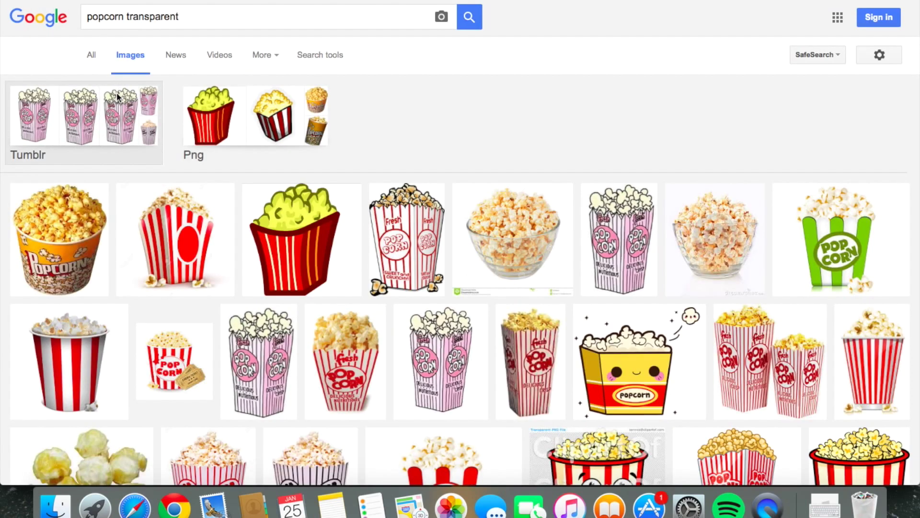
left_click(116, 92)
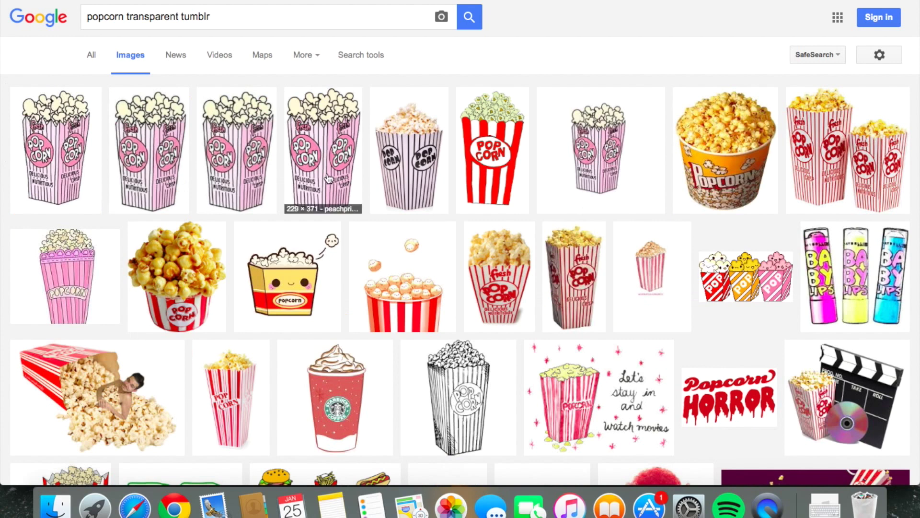
scroll(251, 191, "down", 7)
scroll(252, 191, "down", 12)
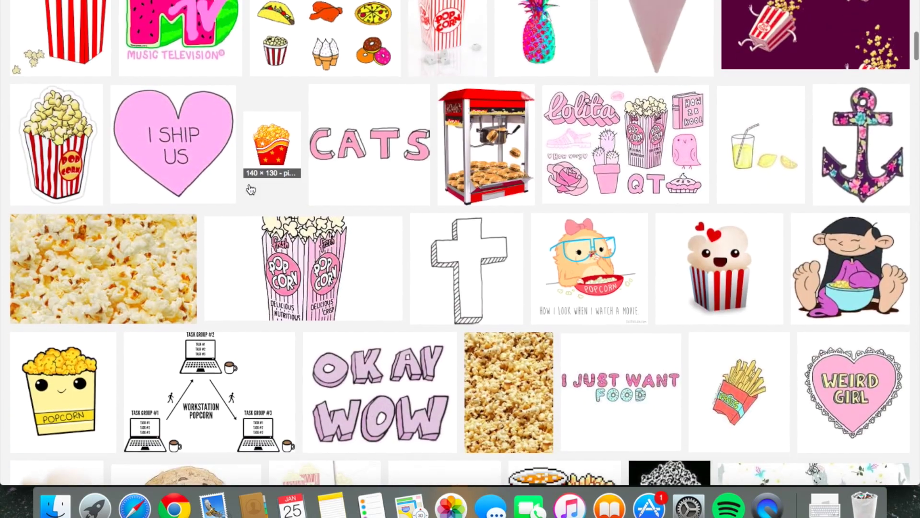
scroll(250, 189, "down", 5)
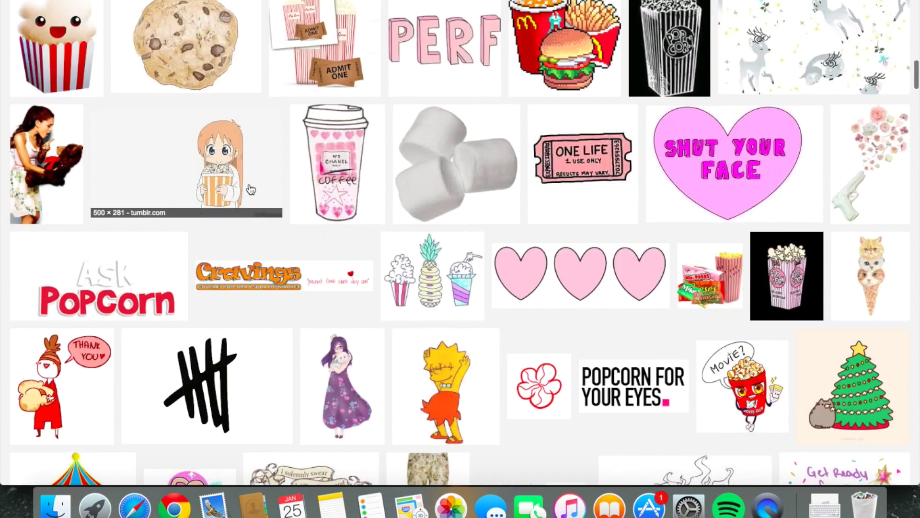
scroll(249, 189, "up", 20)
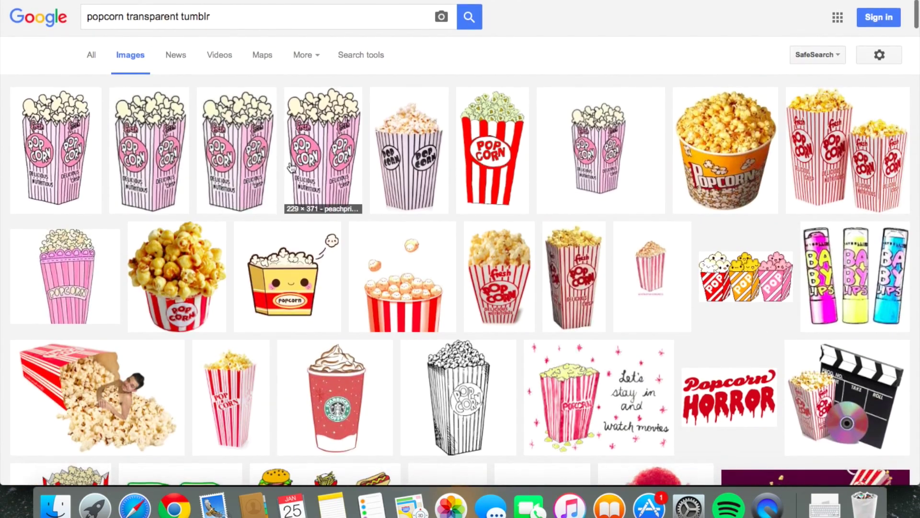
Step: Copy the pink striped popcorn box image from its larger preview
left_click(292, 168)
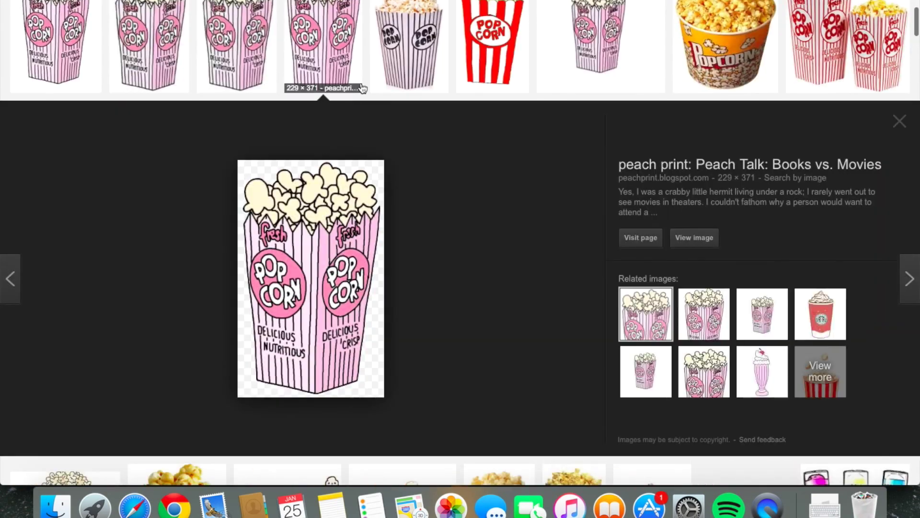
right_click(255, 316)
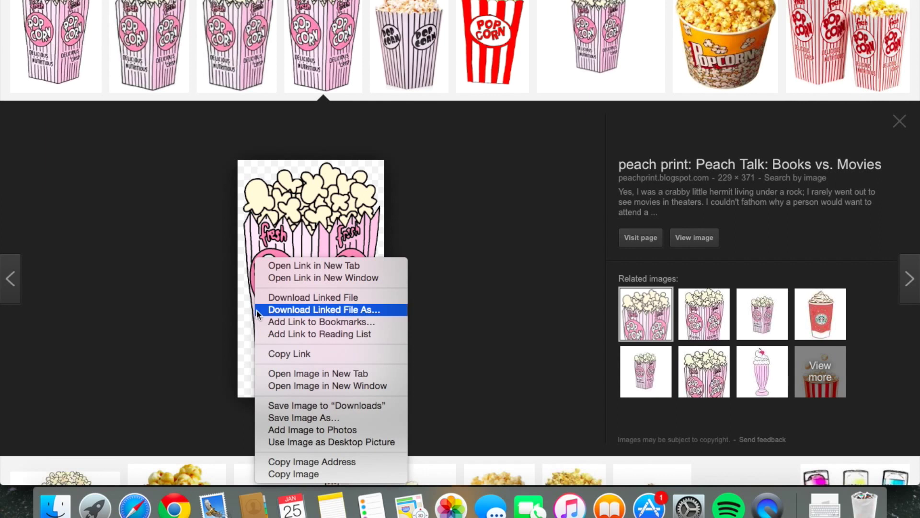
left_click(312, 474)
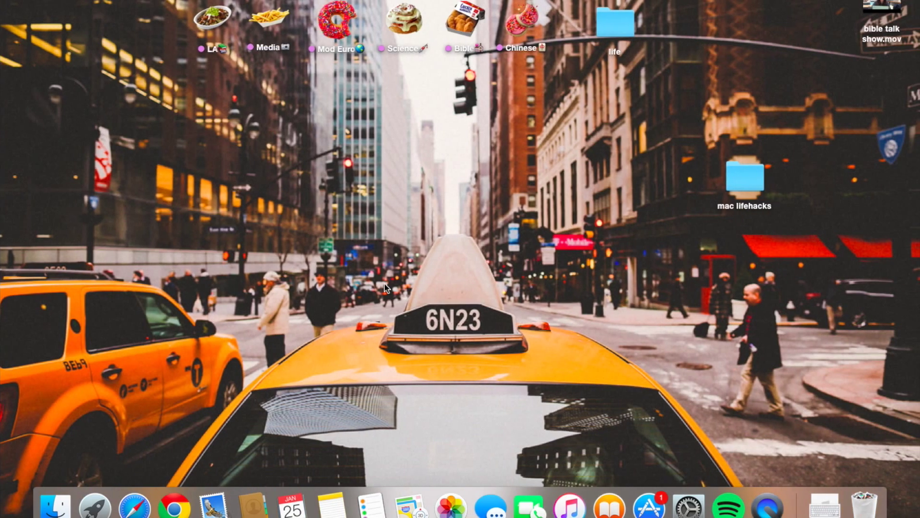
Step: Paste the pink popcorn image as the life folder's icon in its Get Info window
right_click(615, 27)
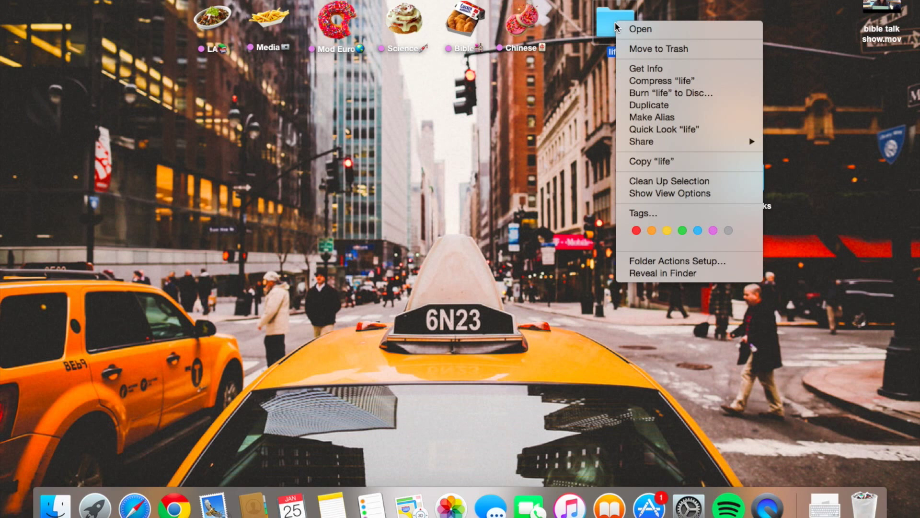
left_click(641, 68)
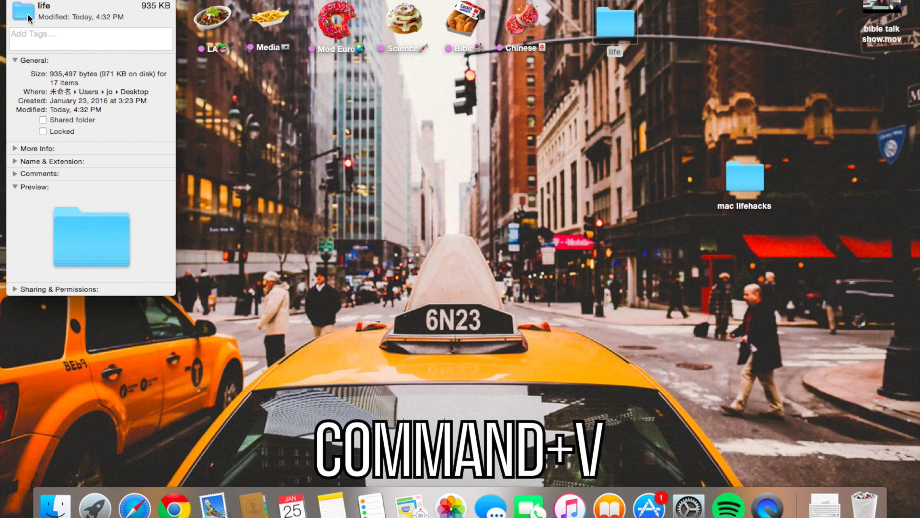
key("super+v")
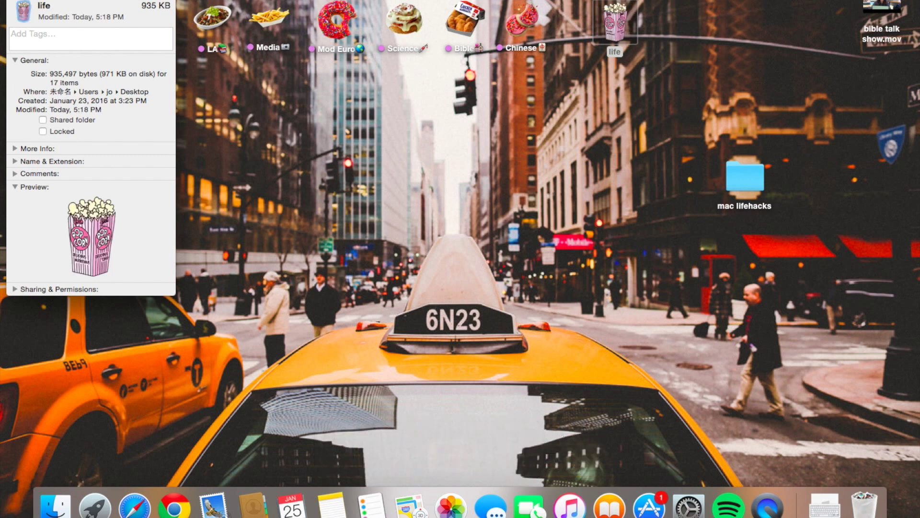
key("super+w")
left_click(328, 117)
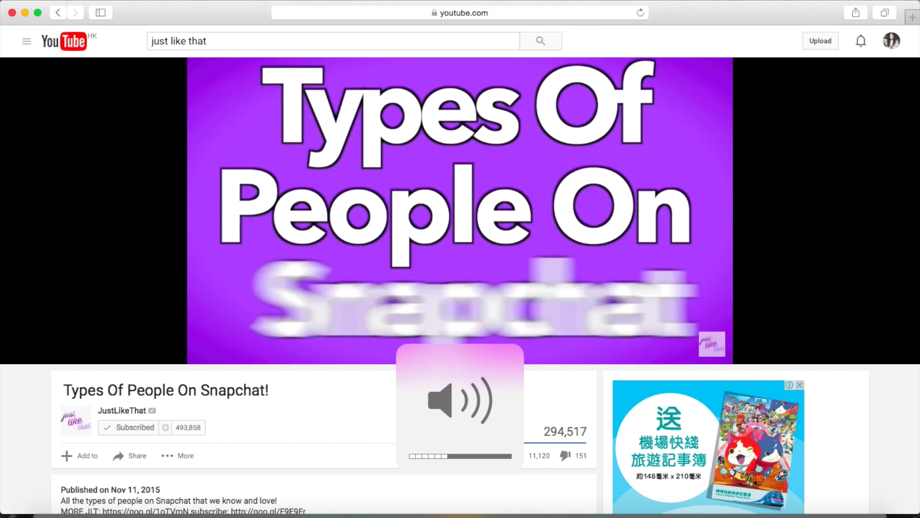
Step: Raise the volume, then nudge it down and up in quarter steps with Shift+Option
key("XF86AudioRaiseVolume")
key("XF86AudioRaiseVolume")
key("XF86AudioRaiseVolume")
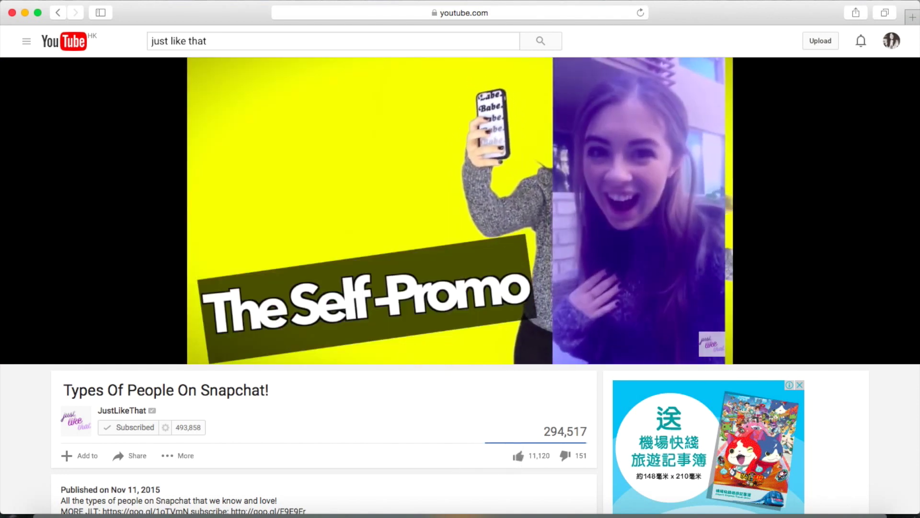
key("shift+alt+XF86AudioLowerVolume")
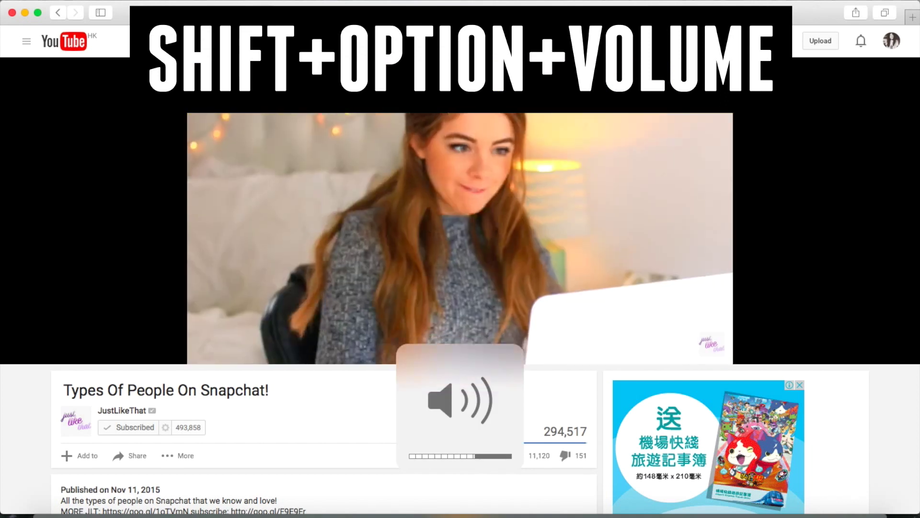
key("shift+alt+XF86AudioLowerVolume")
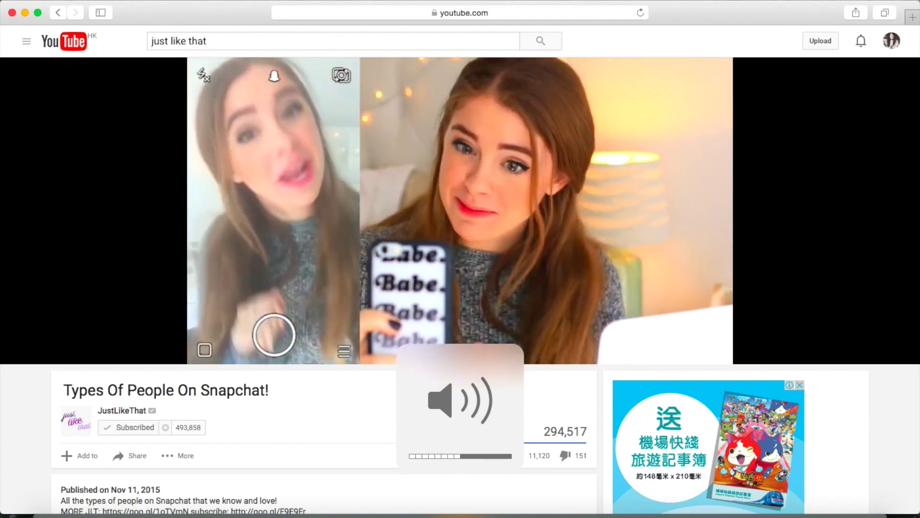
key("shift+alt+XF86AudioRaiseVolume")
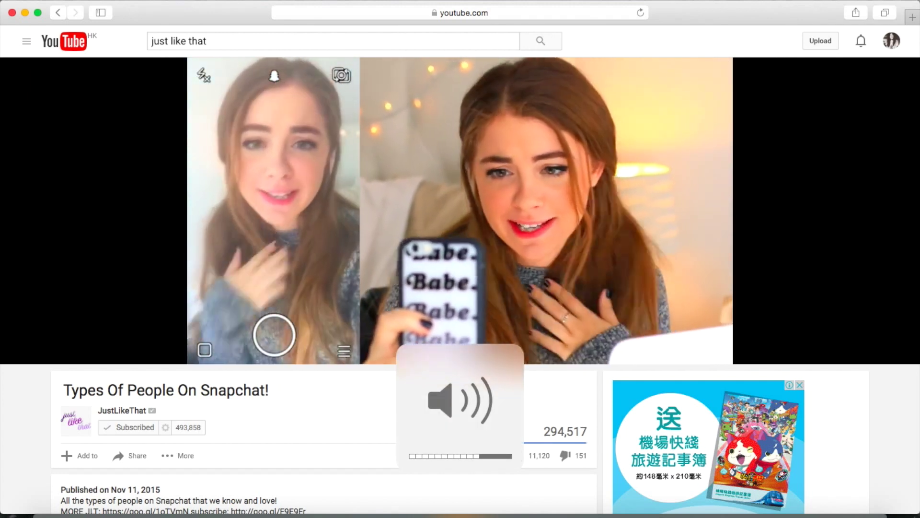
key("shift+alt+XF86AudioLowerVolume")
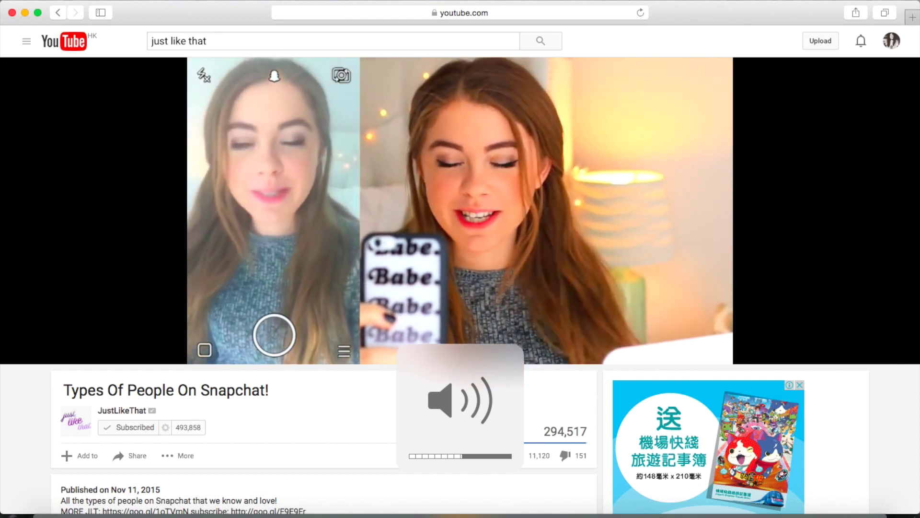